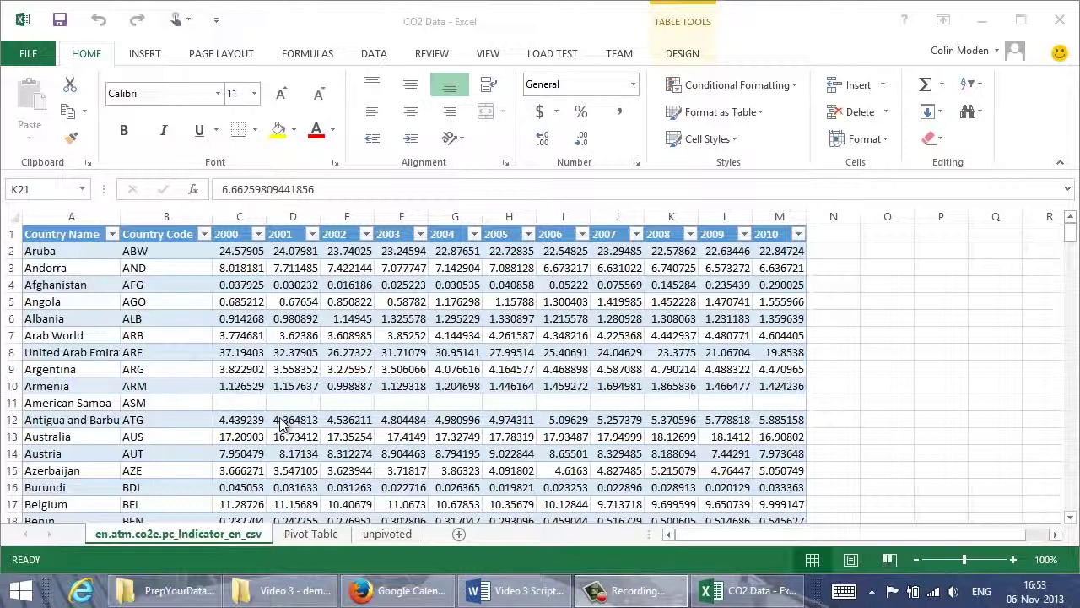
Inspect the pivot chart of 2004–2006 totals, then bring up the unpivoted Year/Values sheet.
left_click(311, 535)
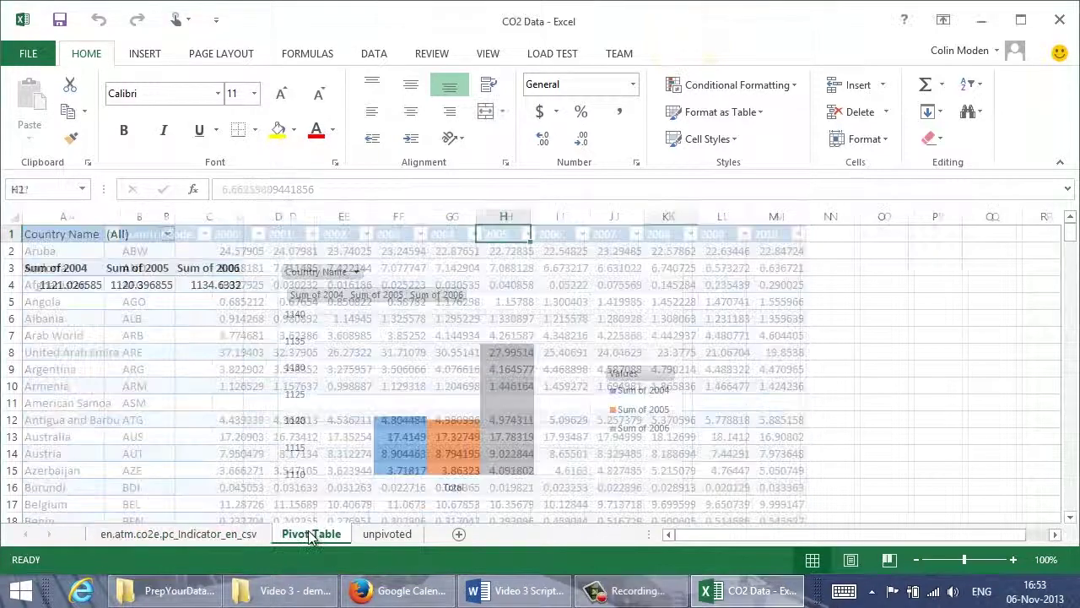
left_click(416, 352)
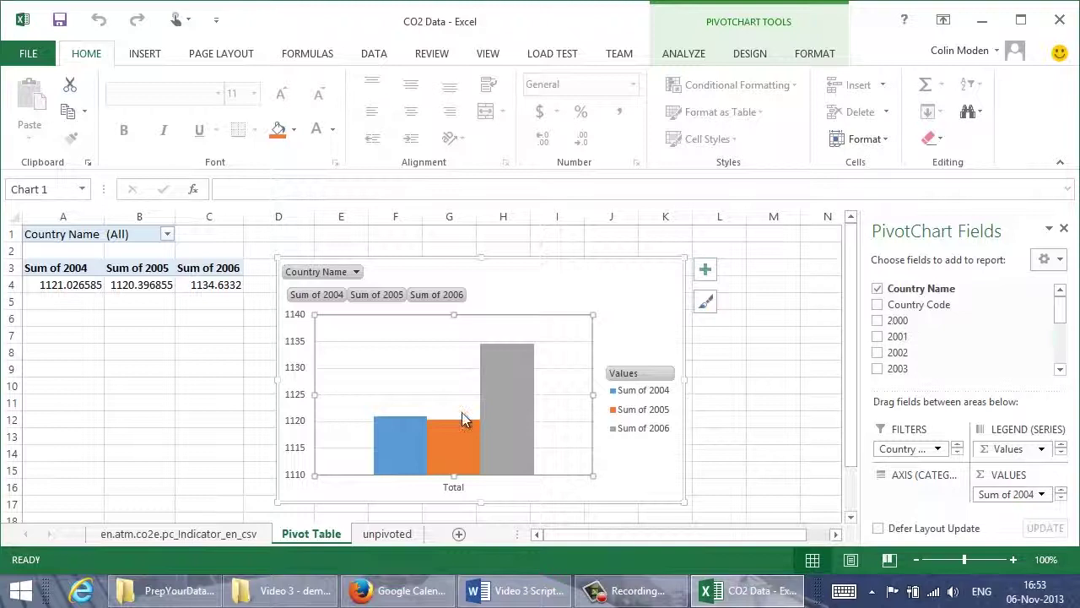
mouse_move(394, 419)
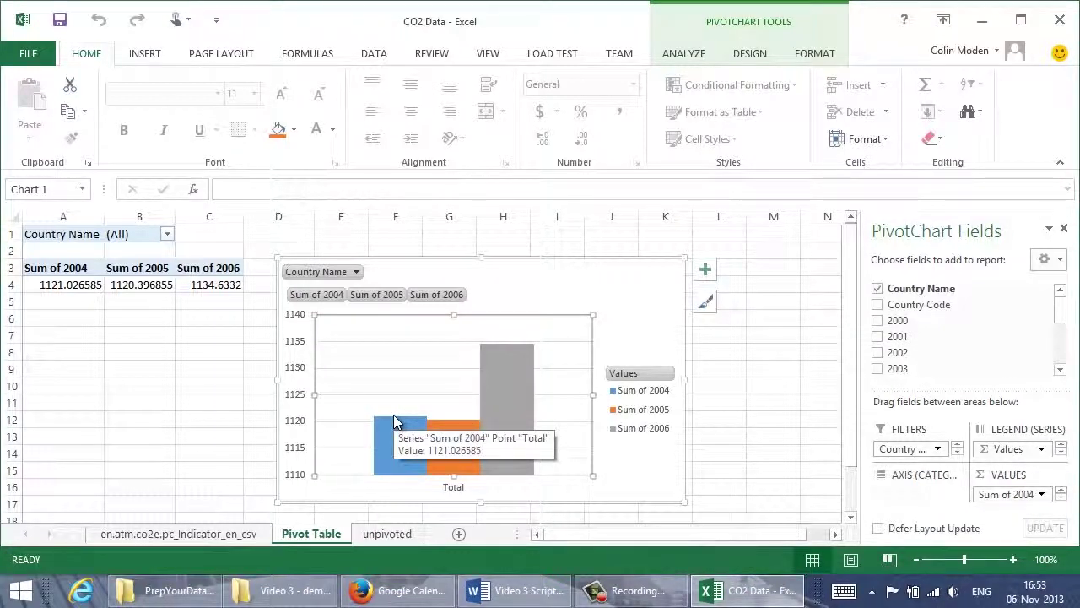
left_click(387, 533)
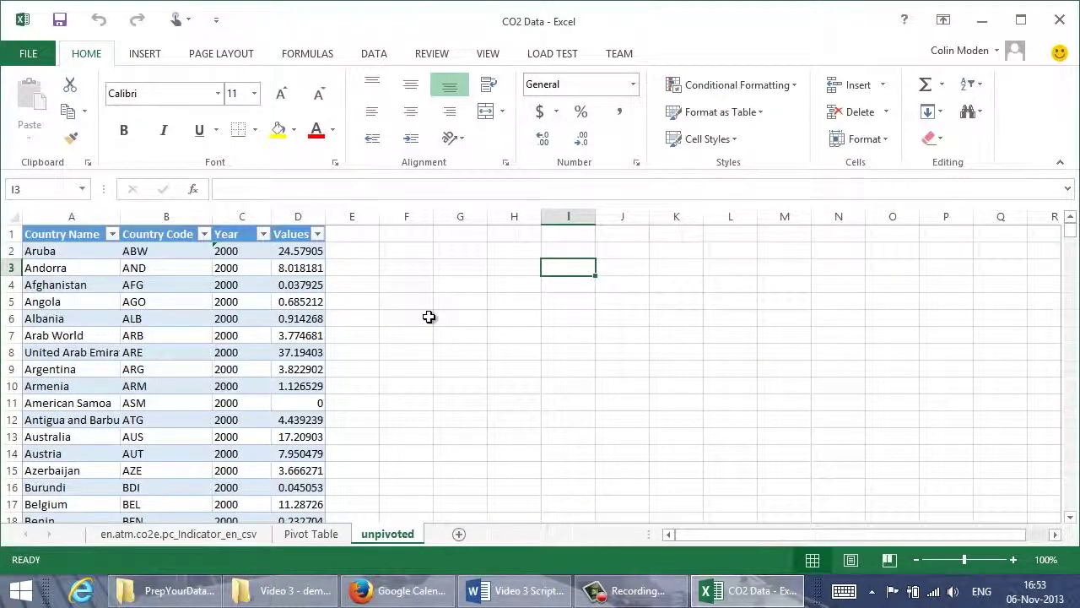
Scroll down the Year column of the unpivoted list to check cell C327.
left_click(238, 371)
key("ctrl+Up")
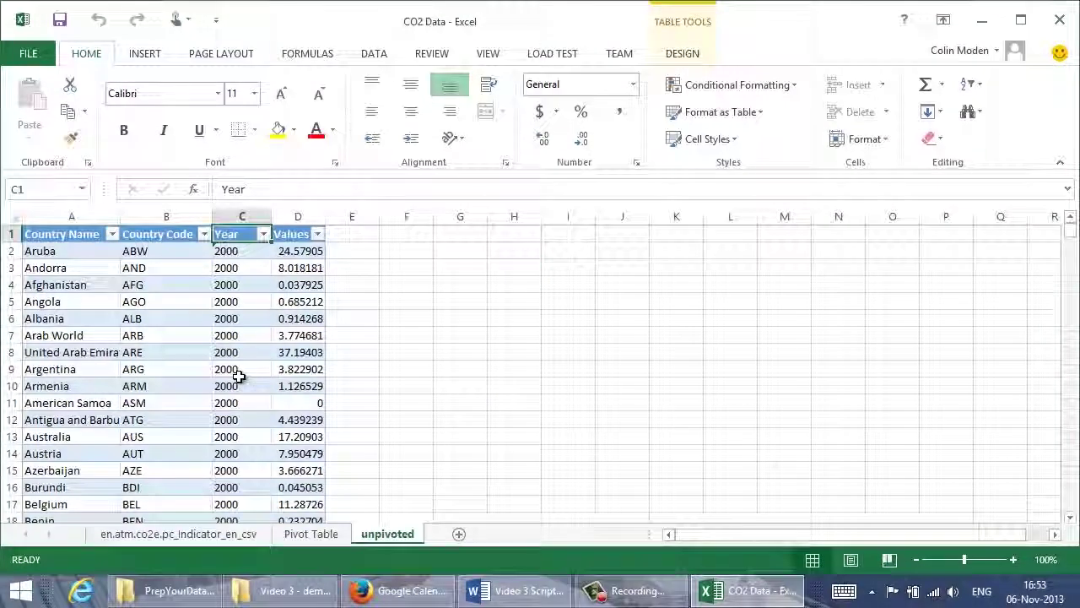
scroll(239, 377, "down", 17)
scroll(239, 377, "down", 20)
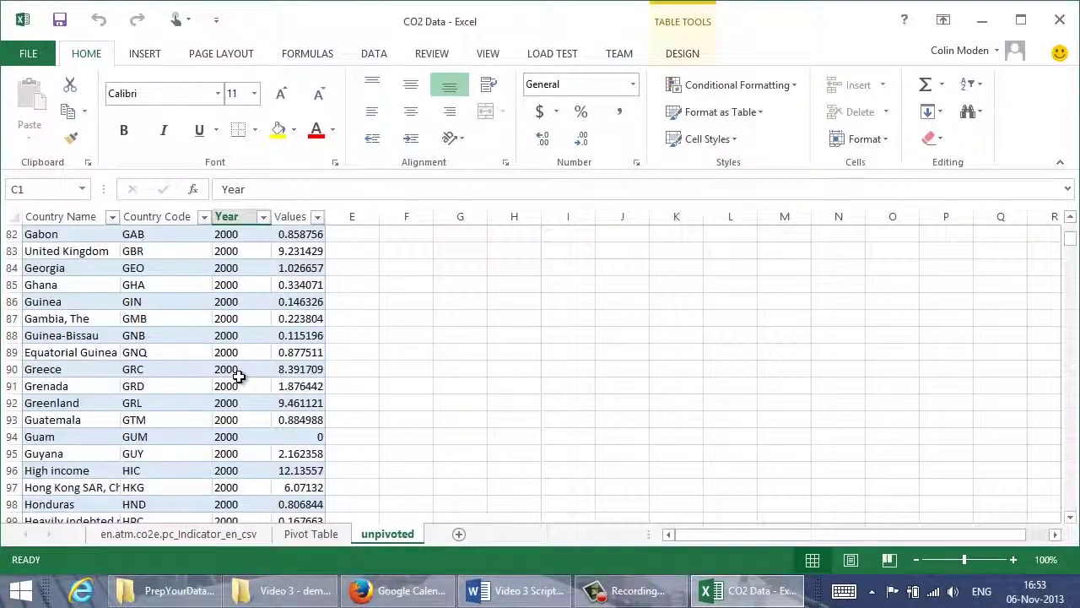
scroll(239, 373, "down", 20)
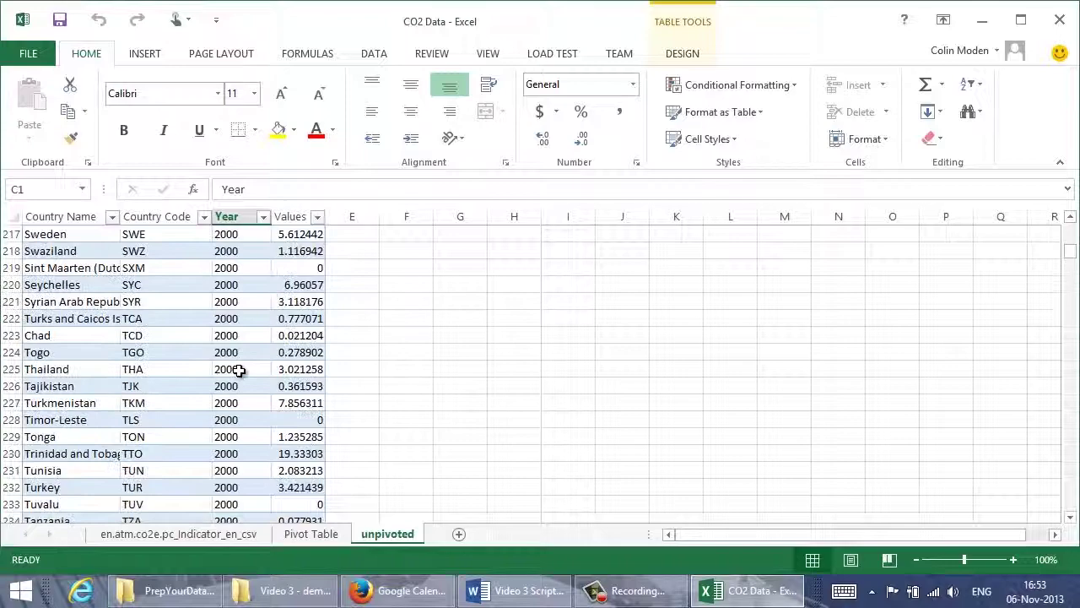
left_click(239, 369)
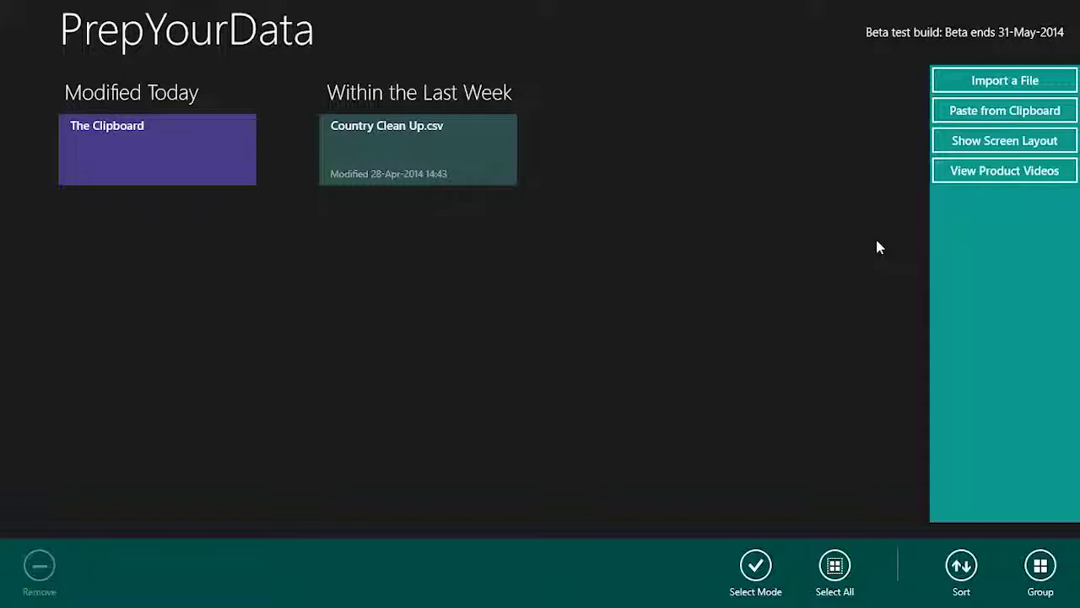
Import CO2 Data Original.csv from the PrepYourData Docs folder.
left_click(1026, 86)
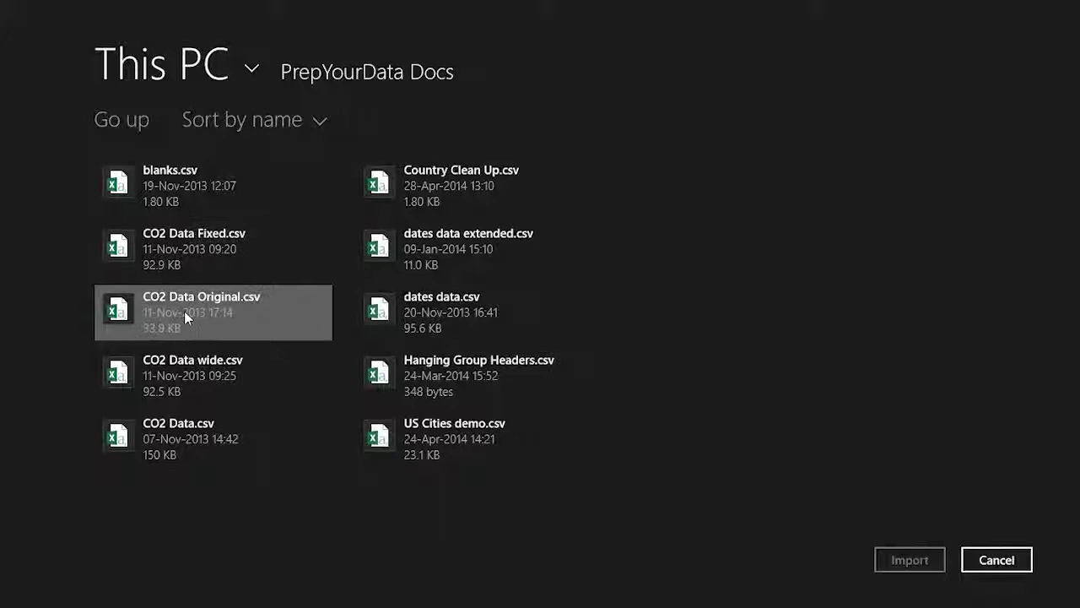
left_click(135, 311)
left_click(933, 561)
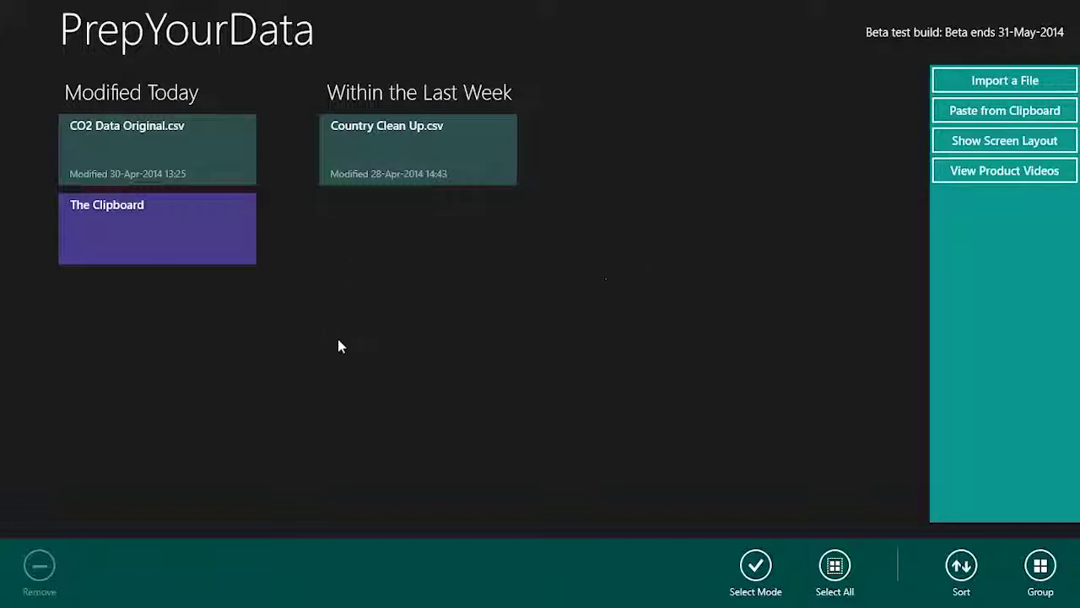
Open CO2 Data Original.csv and display its columns in Tiles view.
left_click(199, 150)
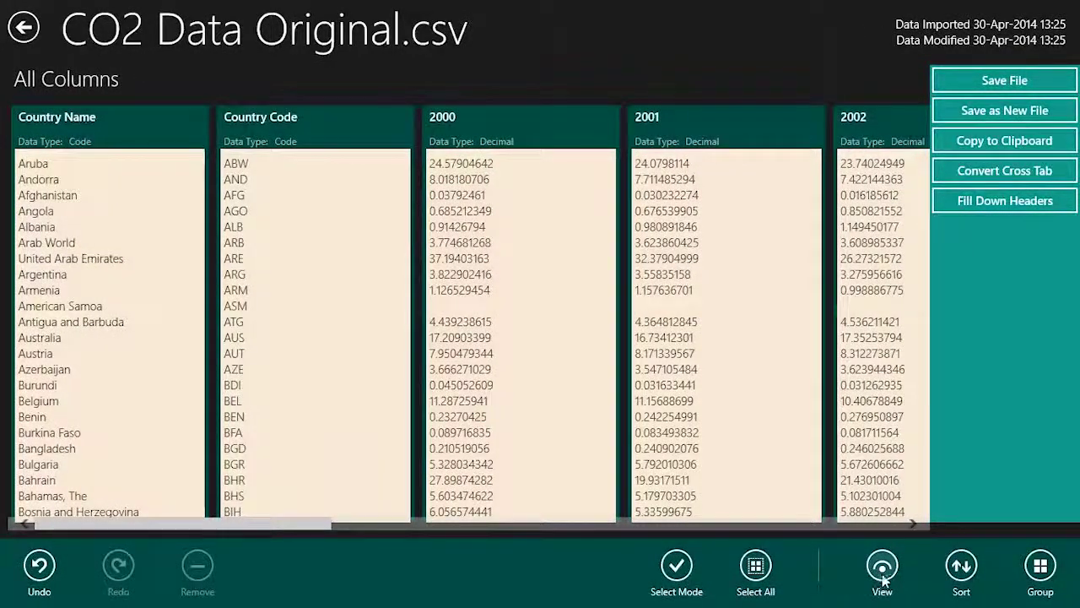
left_click(883, 576)
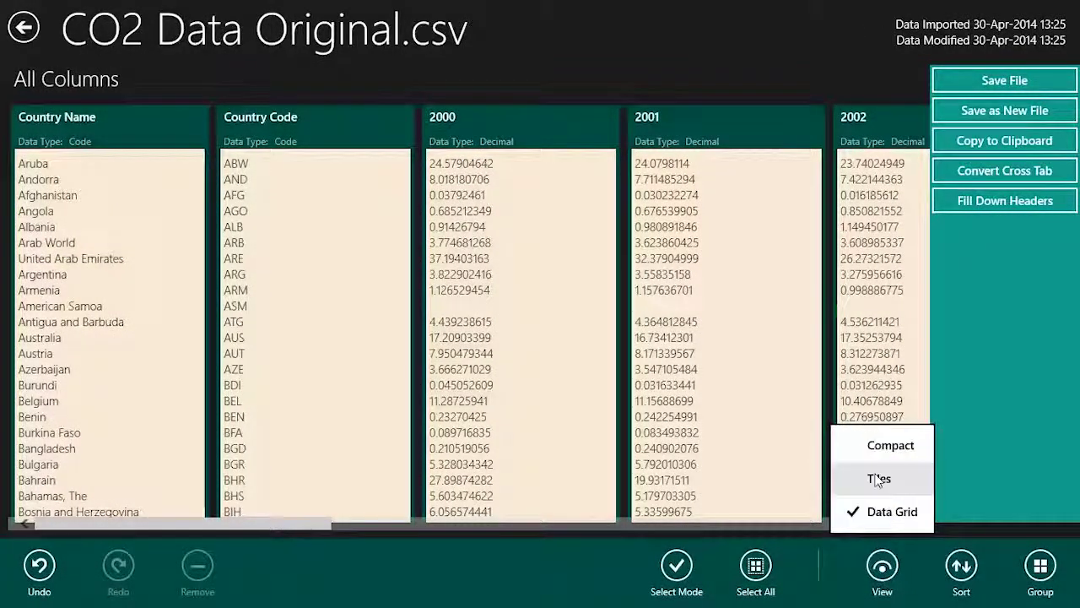
left_click(878, 478)
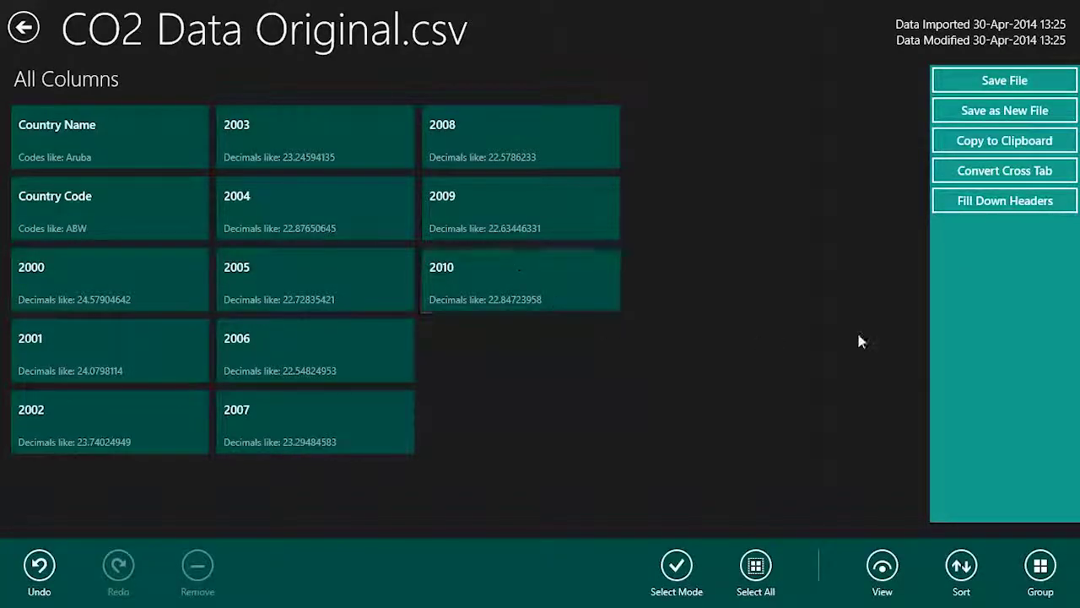
Start the cross tab conversion and add all columns except Country Name and Country Code (2000–2010).
left_click(1043, 172)
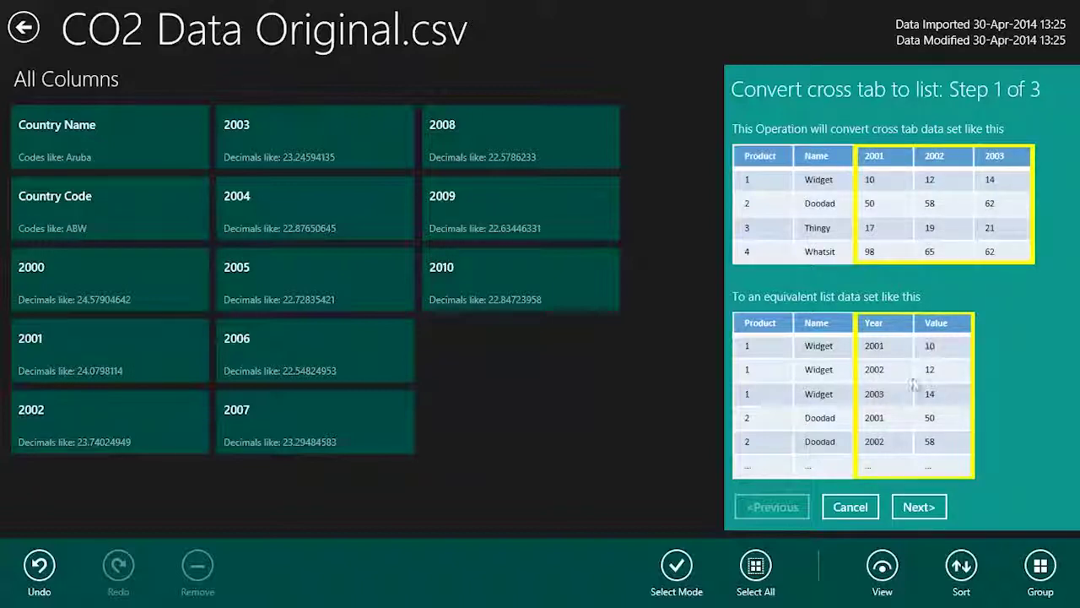
left_click(920, 507)
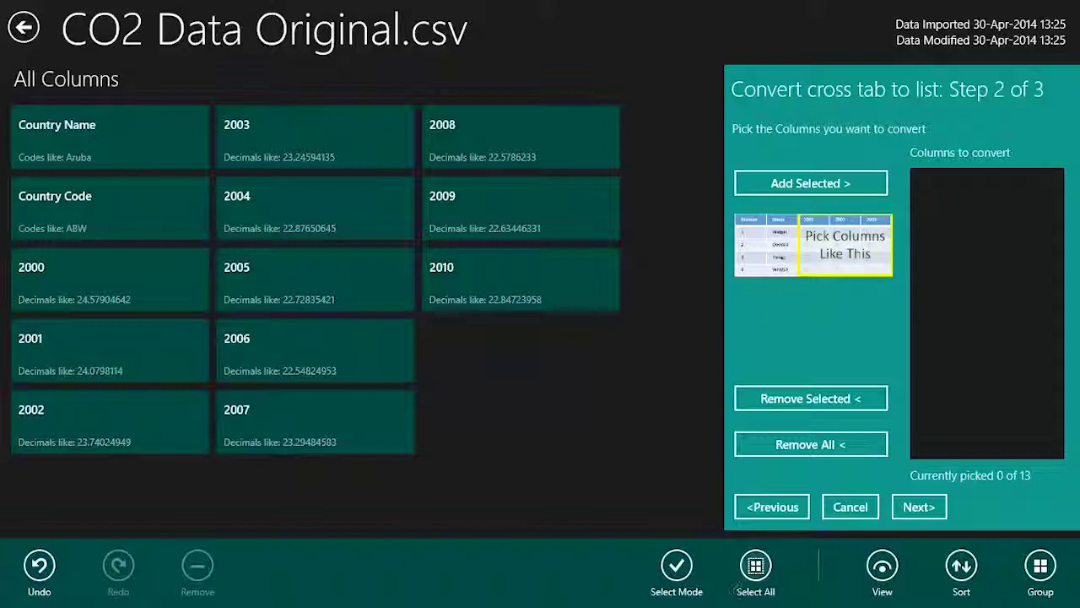
left_click(676, 565)
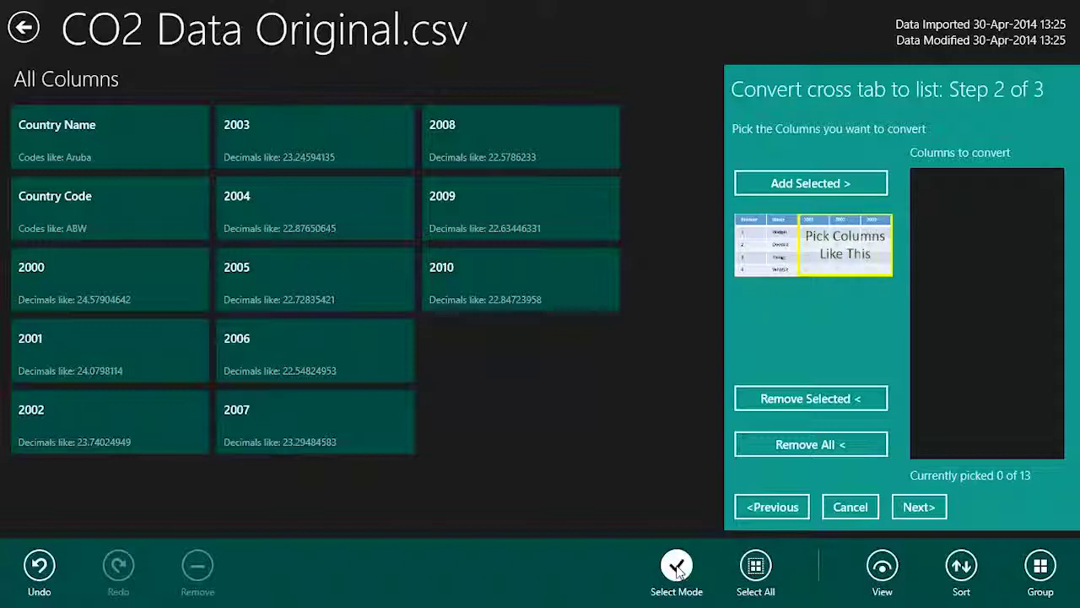
left_click(756, 567)
left_click(188, 144)
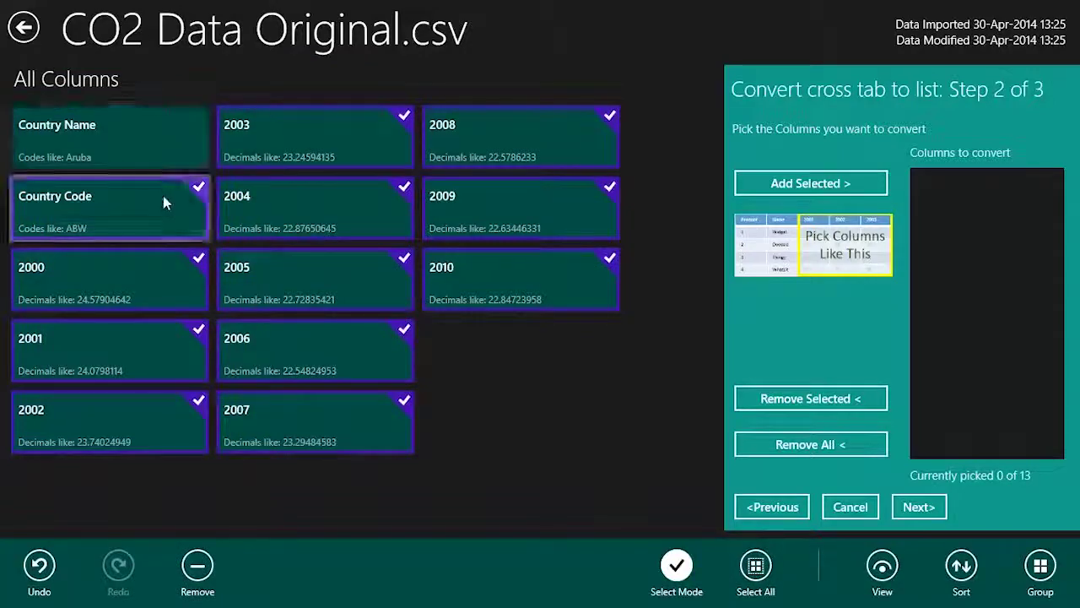
left_click(165, 204)
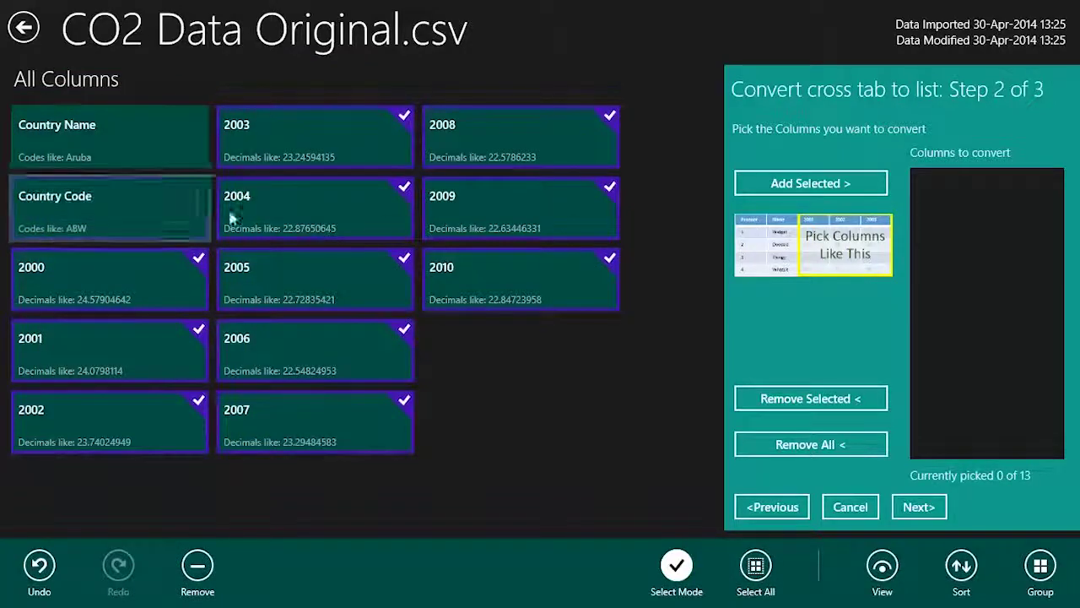
left_click(847, 184)
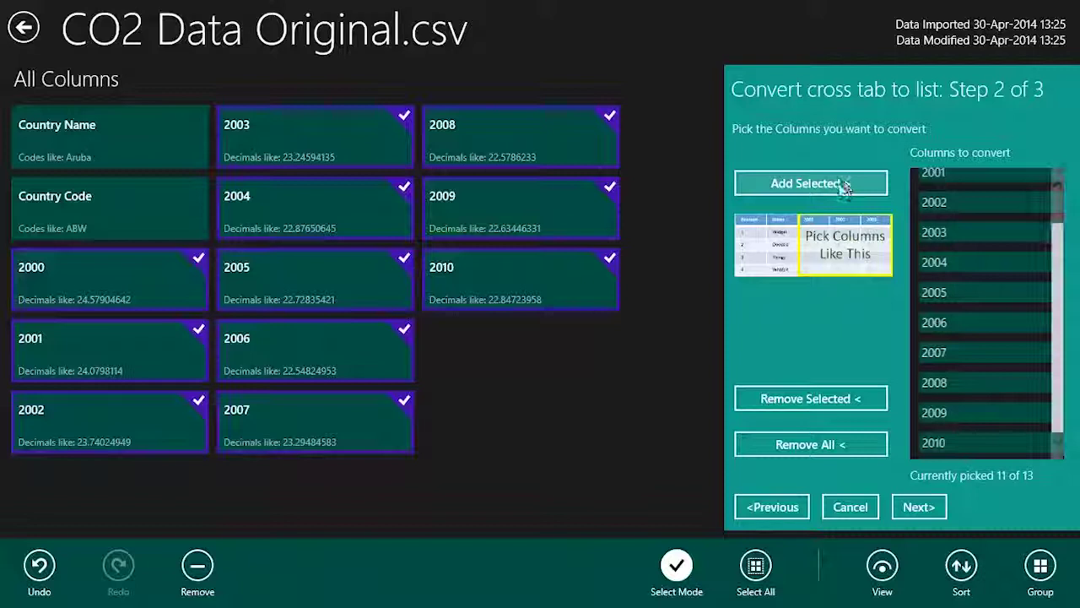
Rename the header-values column from Names to Years, leaving the data column as Values.
left_click(920, 508)
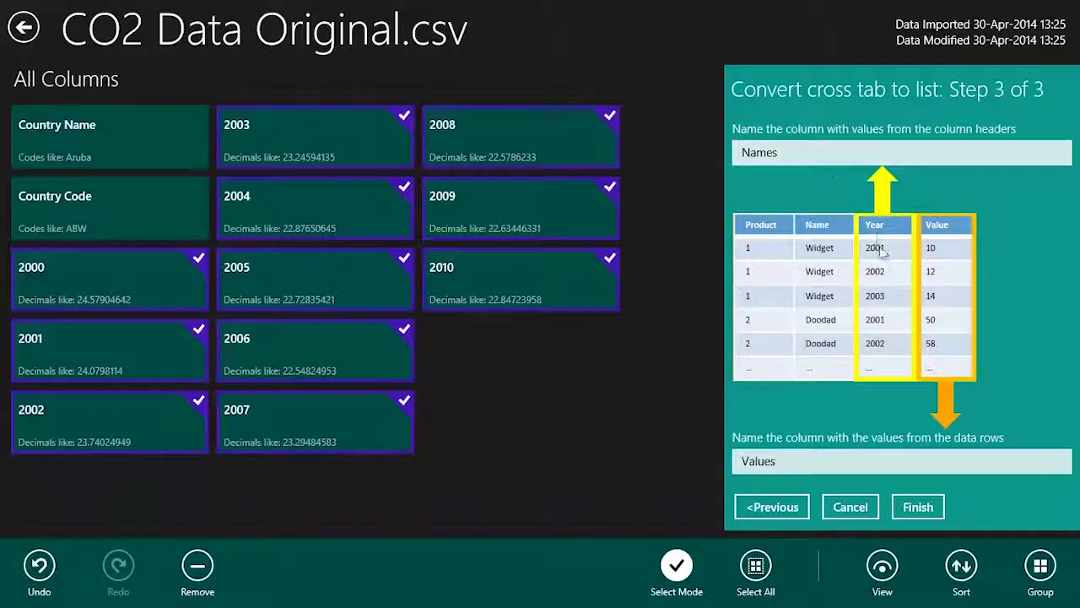
left_click(789, 152)
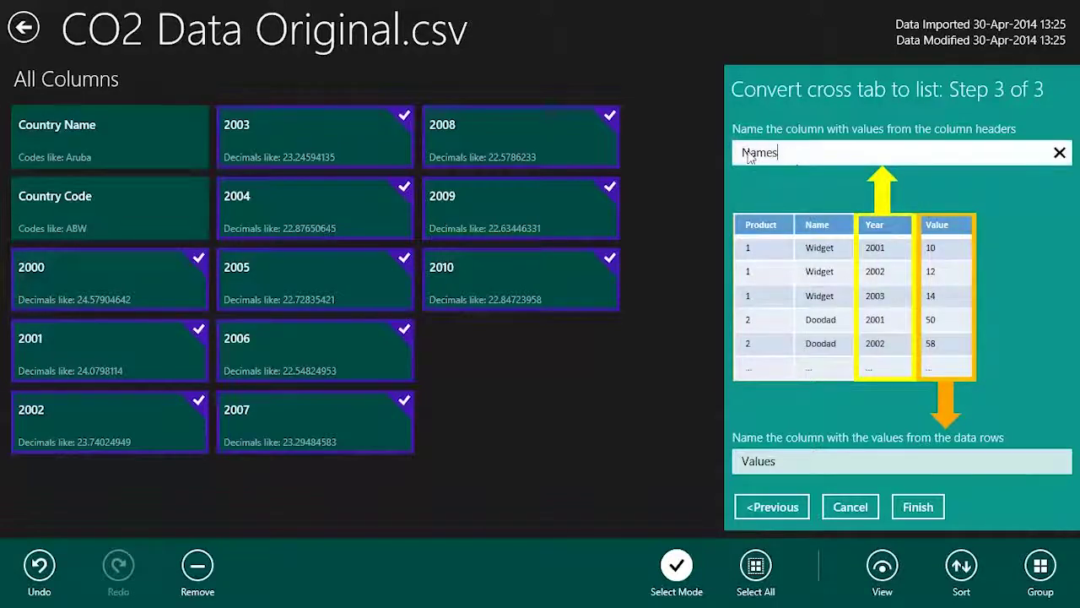
left_click_drag(789, 152, 736, 156)
type("Years")
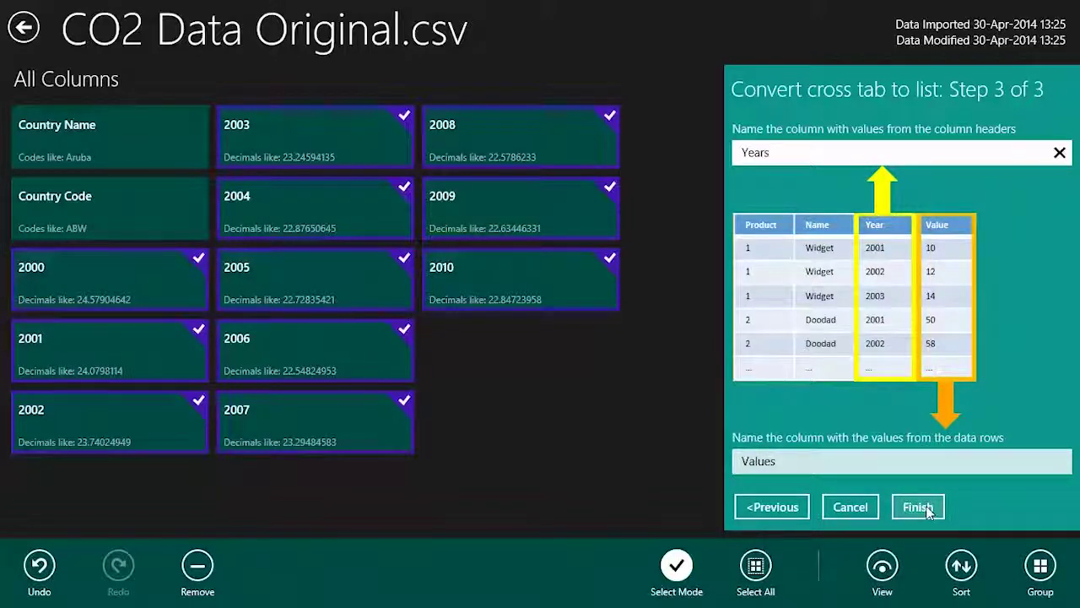
Finish the conversion, removing 11 columns and adding 2520 rows, and show it as a Data Grid.
left_click(918, 507)
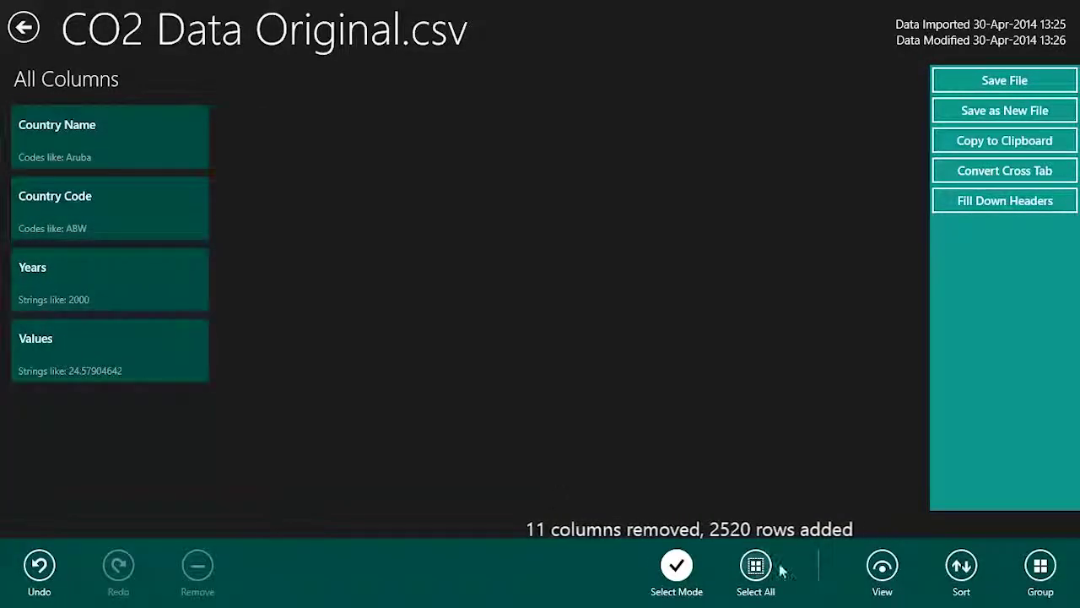
left_click(883, 568)
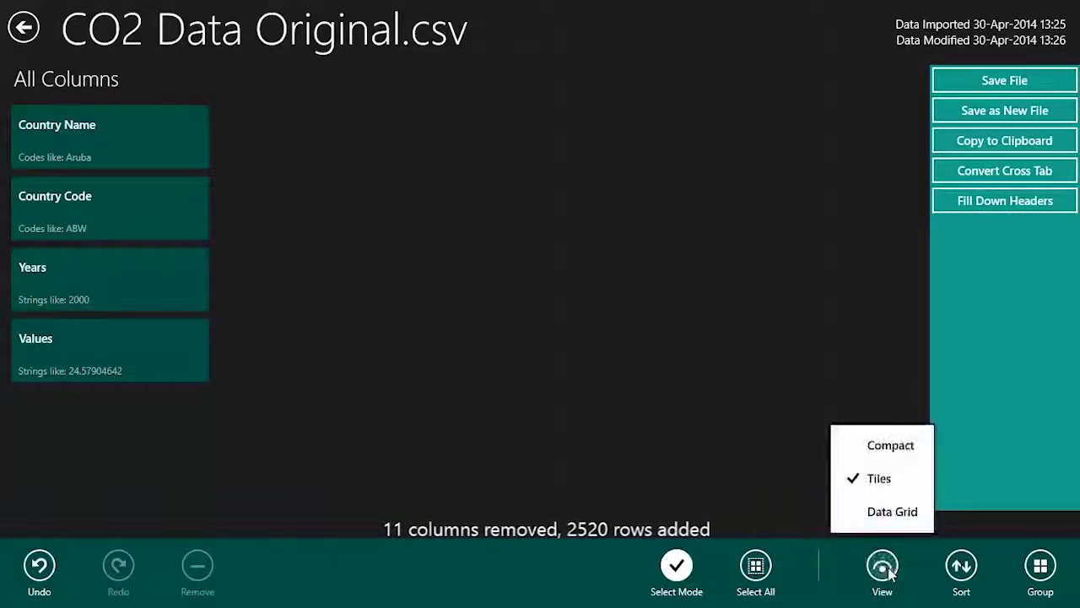
left_click(870, 511)
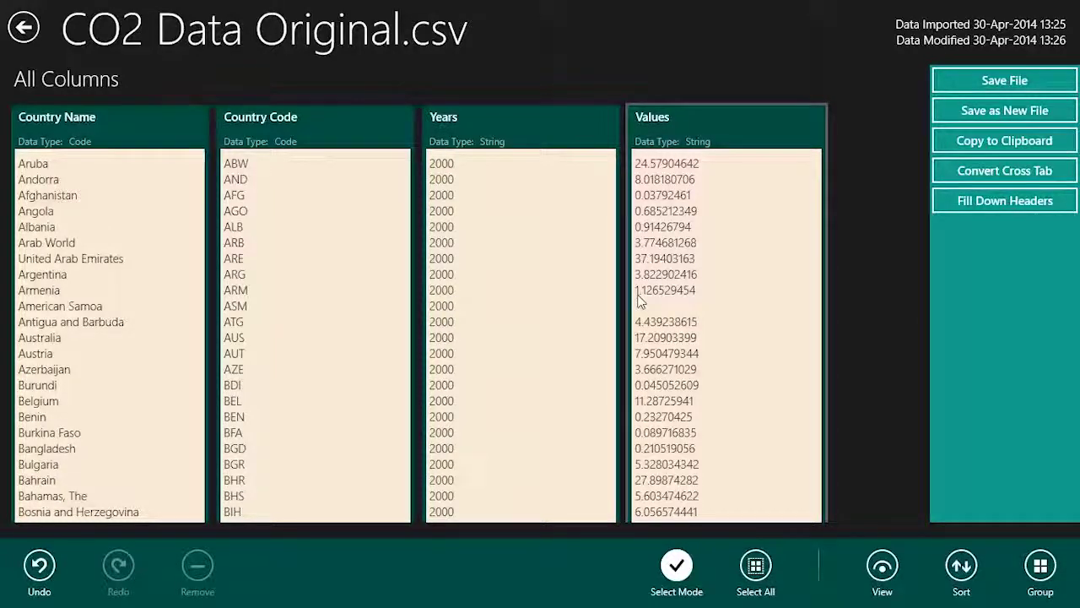
Save the converted data as a new file CO2 Data Fixed.csv, replacing the existing one.
left_click(1017, 113)
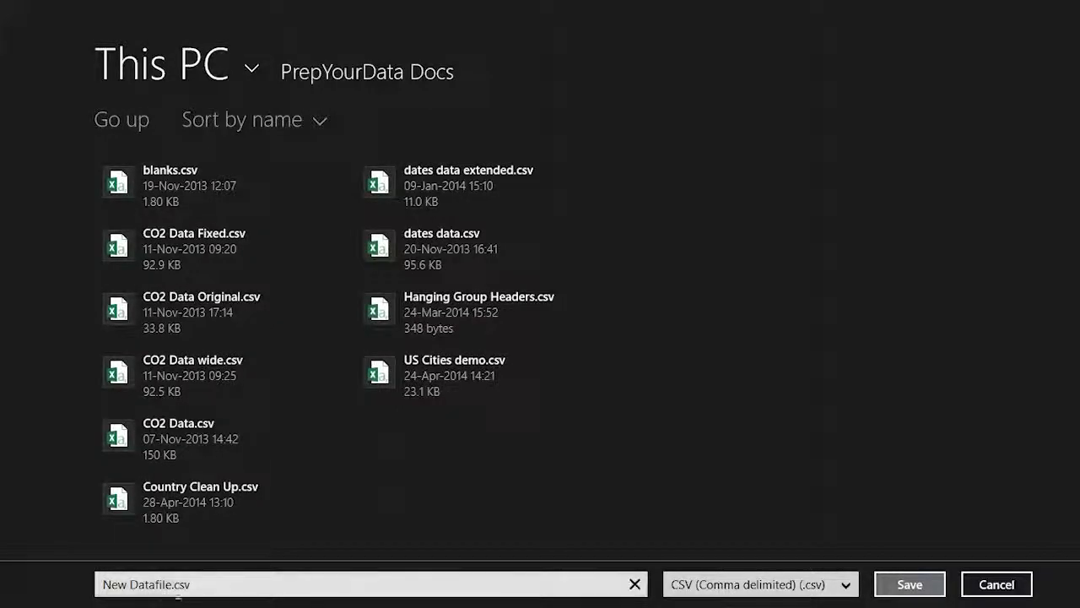
left_click(224, 576)
left_click_drag(225, 577, 77, 577)
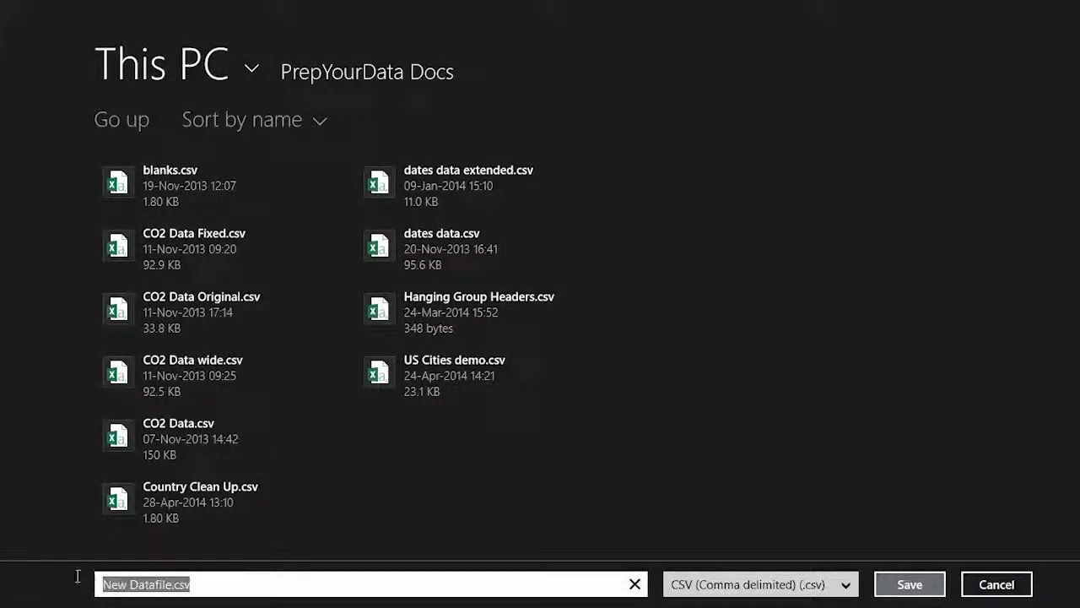
left_click(211, 238)
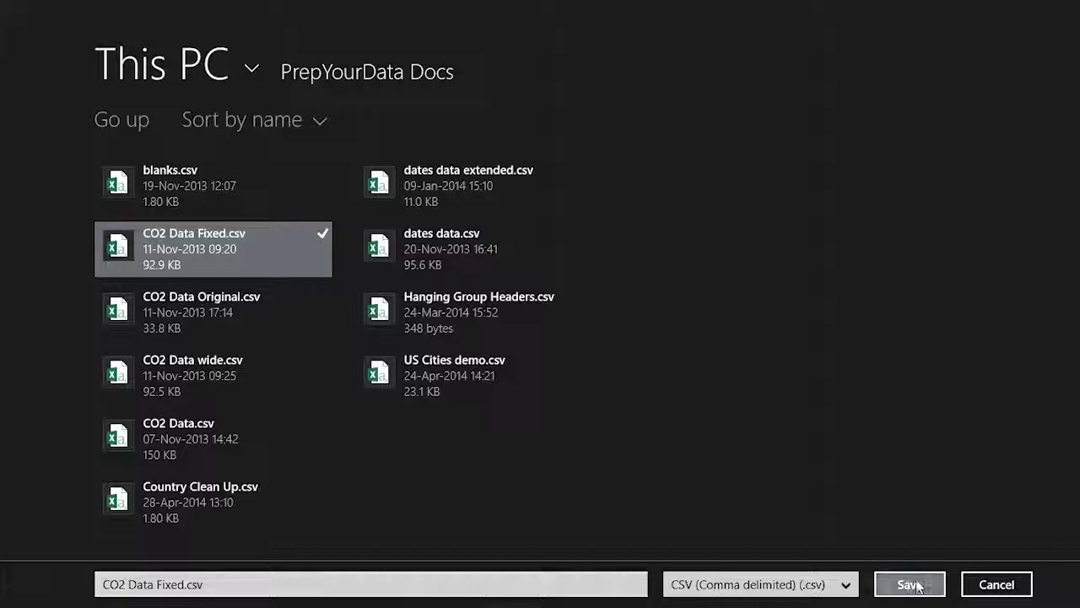
left_click(910, 584)
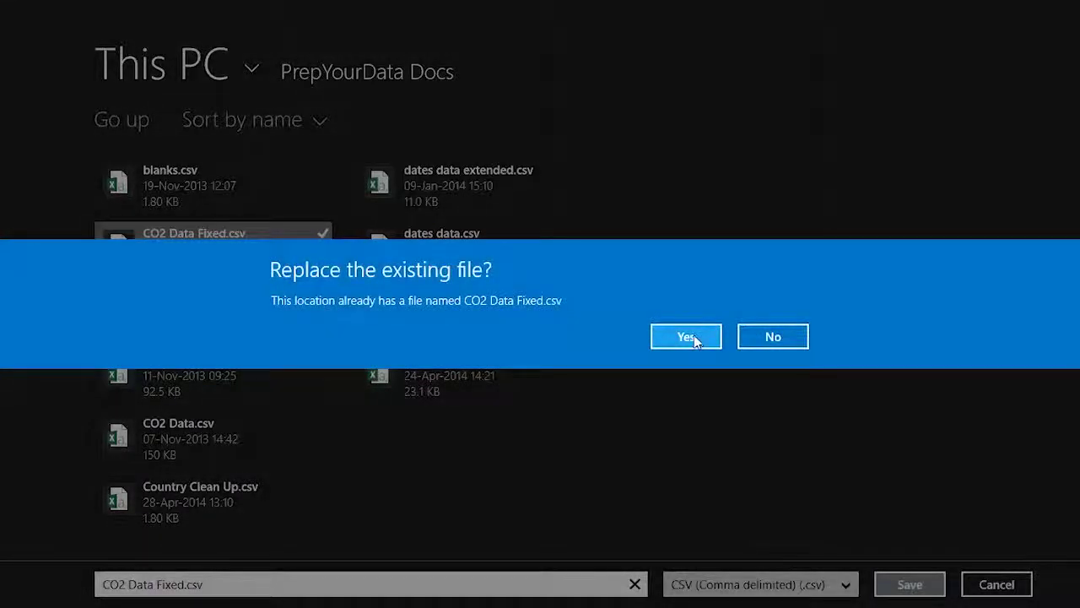
left_click(694, 337)
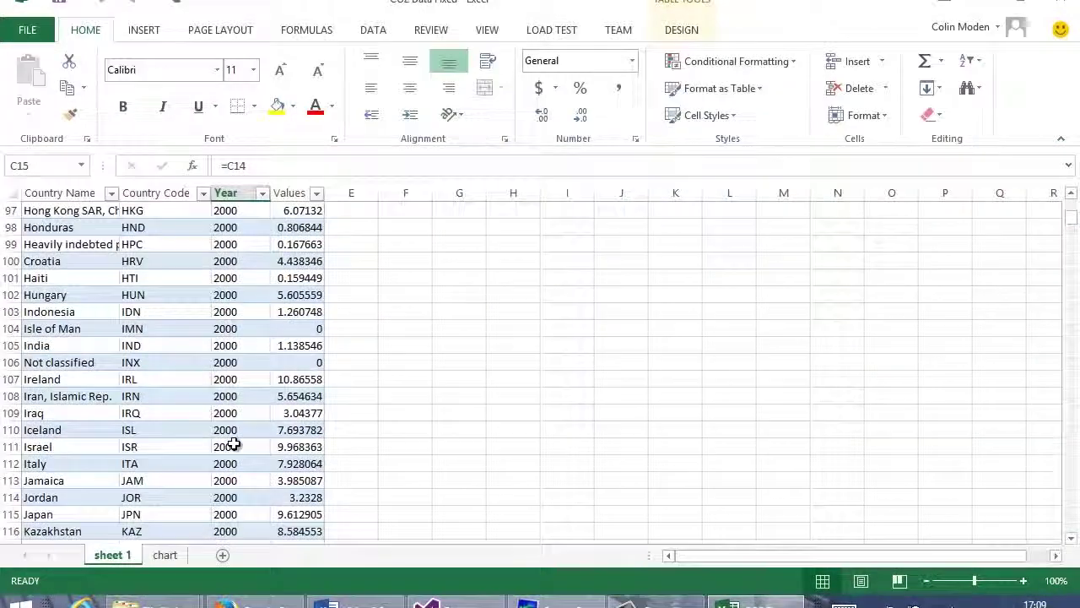
On the chart sheet, filter the pivot chart's Country Name to Andorra.
scroll(233, 445, "down", 20)
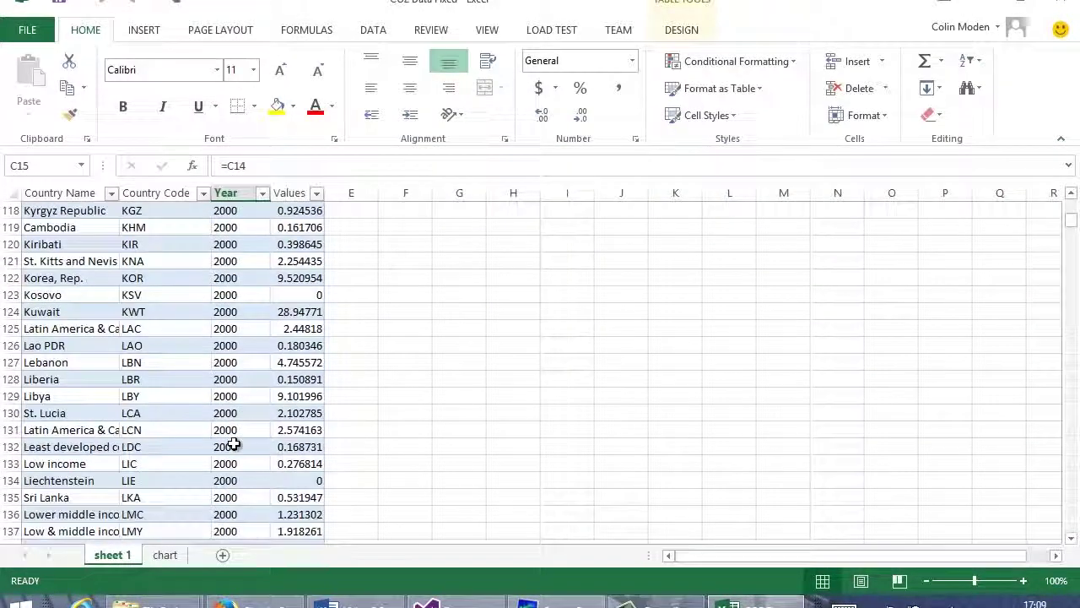
scroll(233, 445, "down", 20)
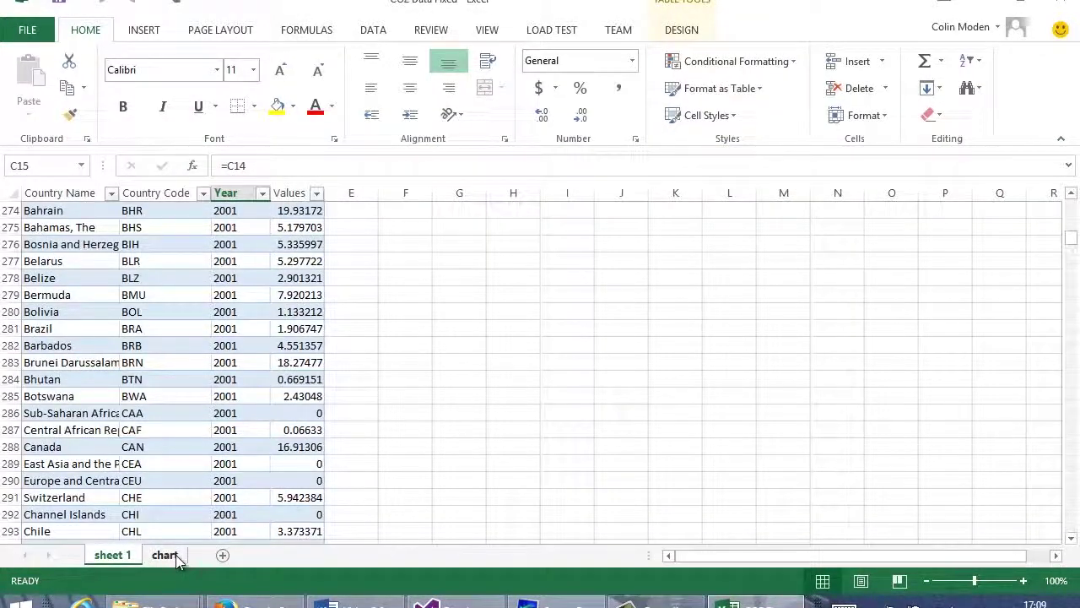
left_click(165, 555)
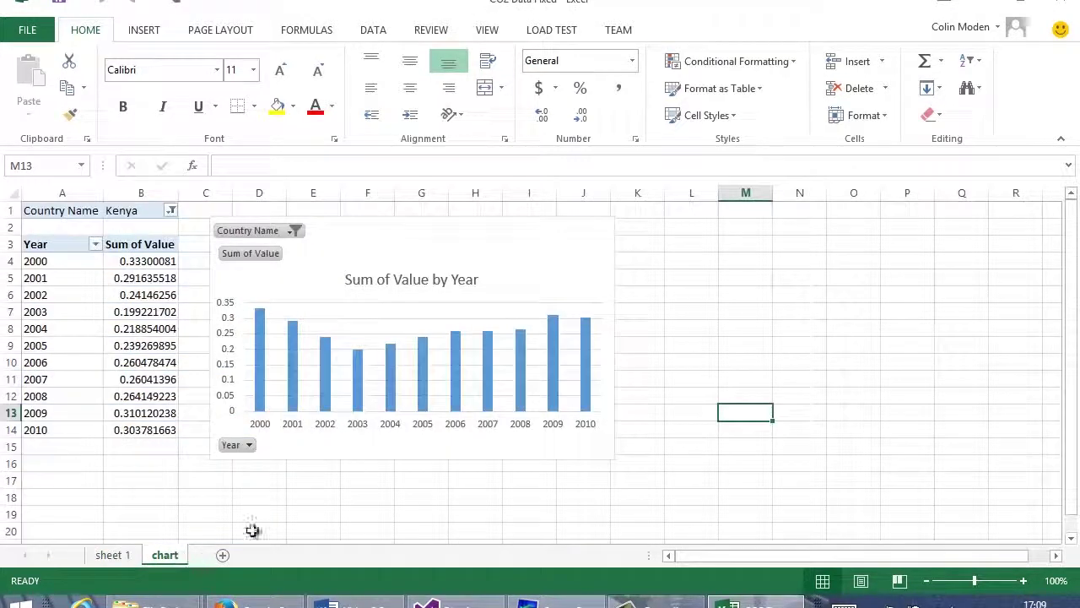
left_click(358, 325)
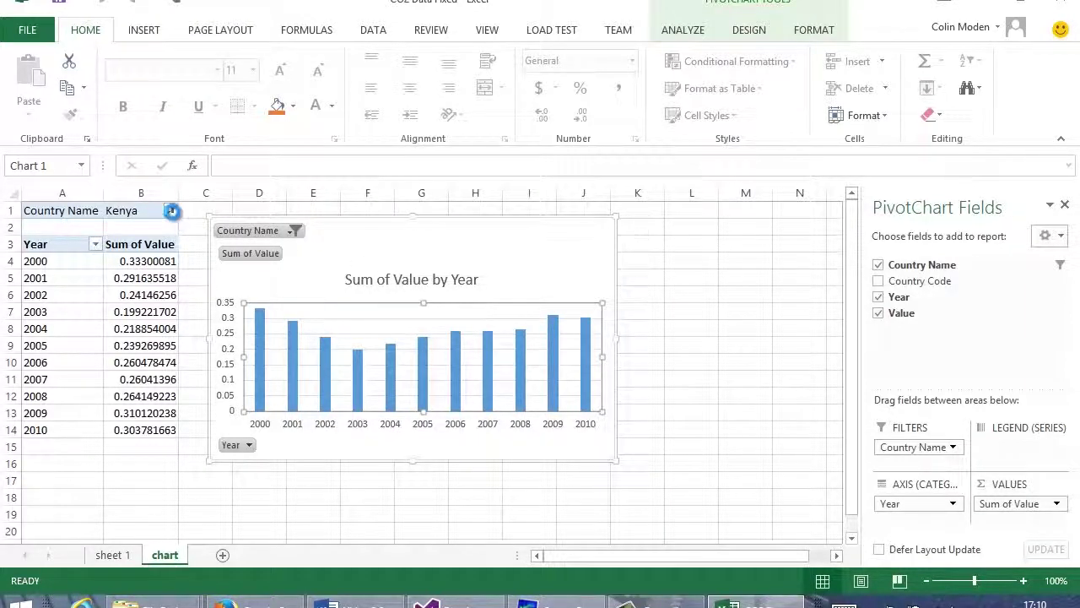
left_click(172, 211)
left_click(45, 317)
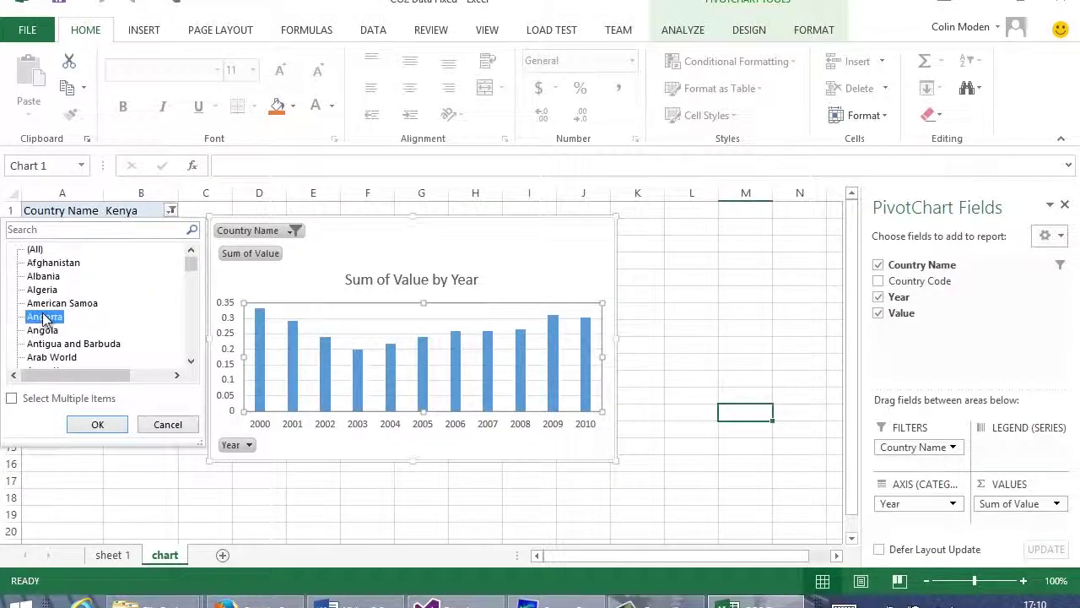
left_click(97, 425)
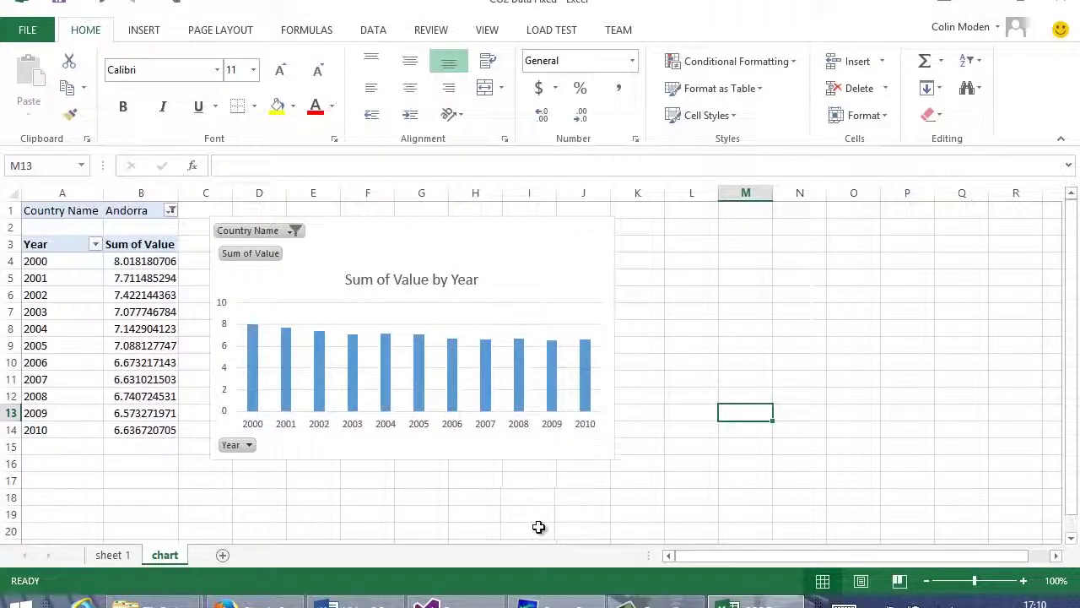